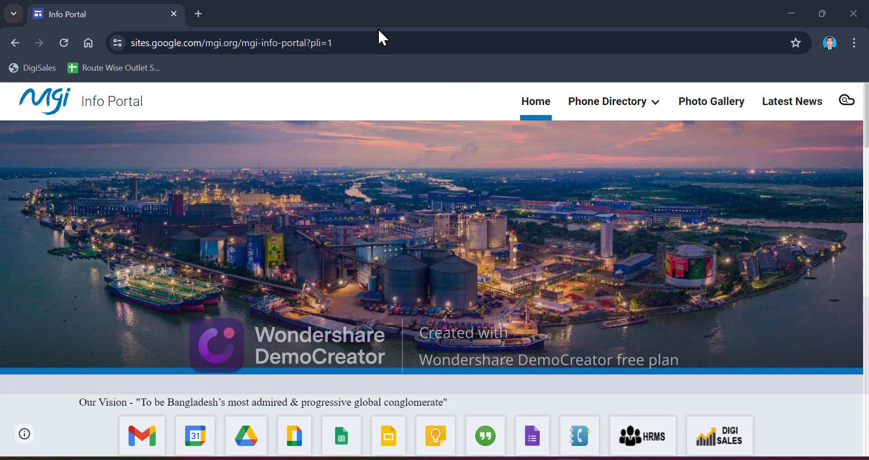
Open the bookmarked DigiSales site and log in with the saved username and password.
left_click(31, 74)
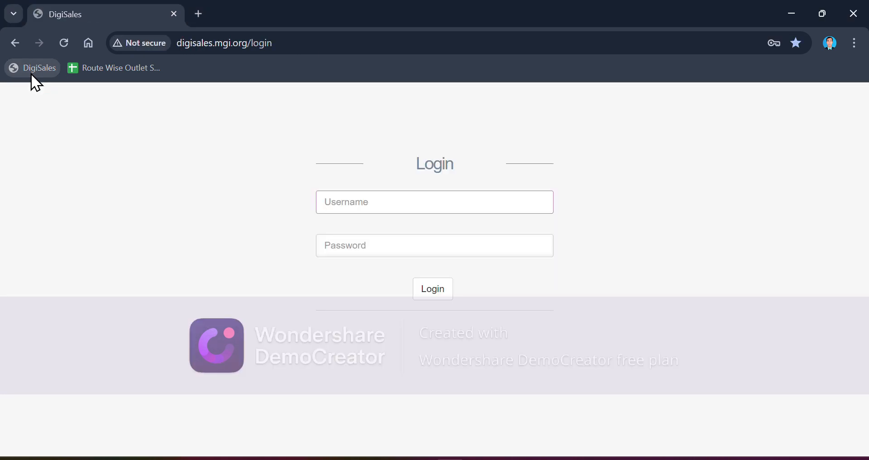
left_click(360, 208)
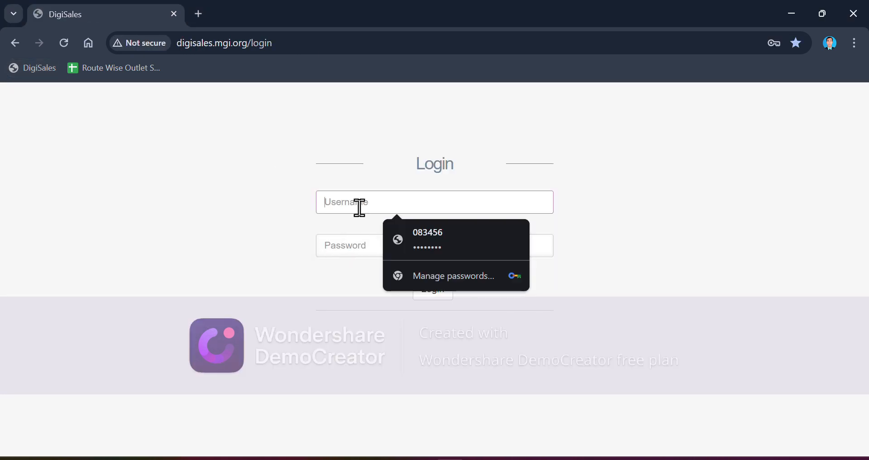
left_click(459, 240)
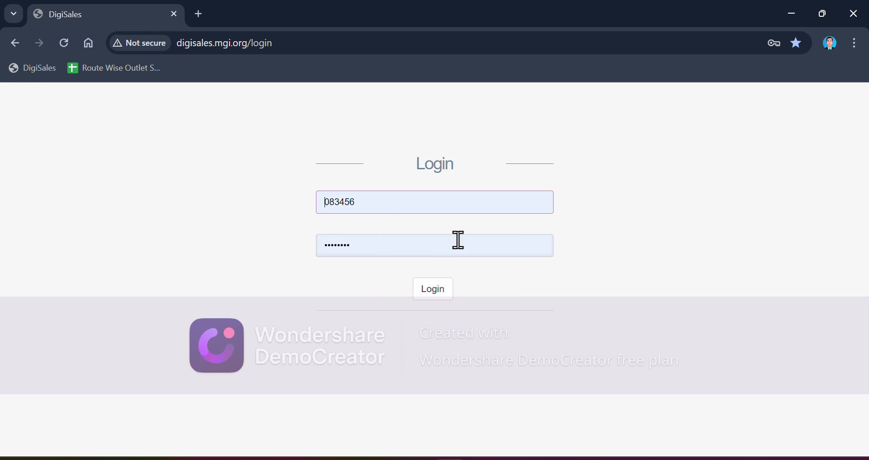
left_click(434, 299)
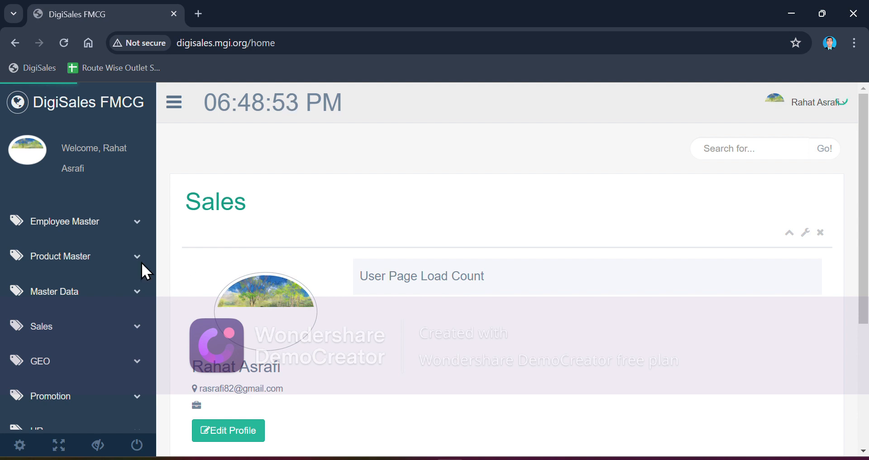
Open the Export page within the Export section of DigiSales.
scroll(124, 263, "down", 4)
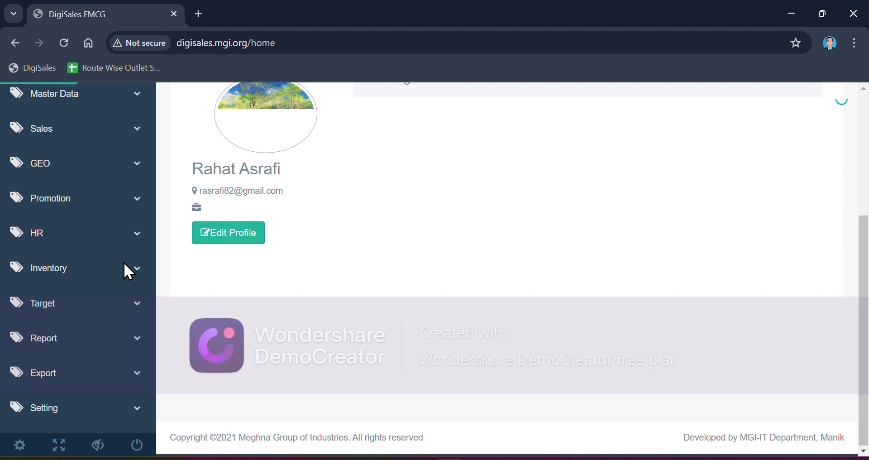
left_click(46, 375)
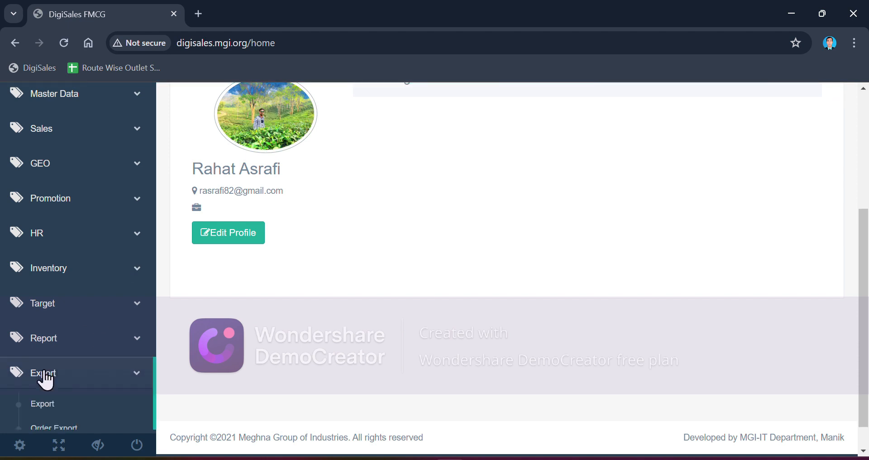
left_click(47, 404)
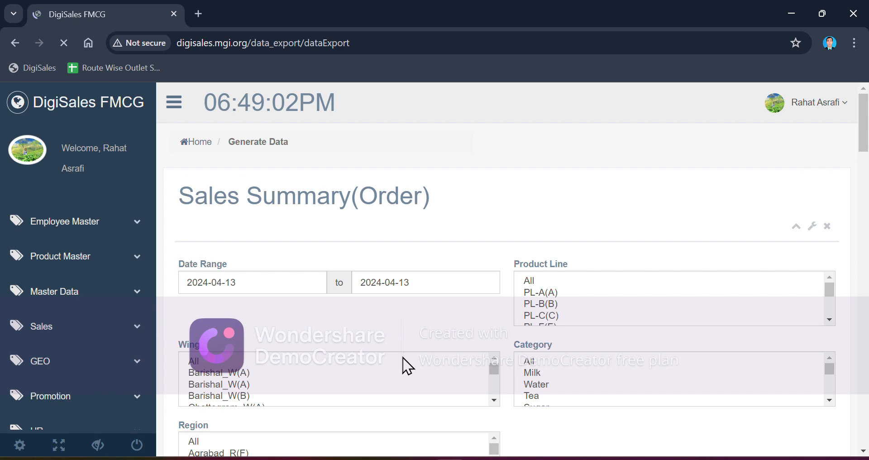
Set the start date of the Sales Summary(Delivery) date range to 2024-04-01.
scroll(403, 357, "down", 3)
scroll(403, 357, "down", 7)
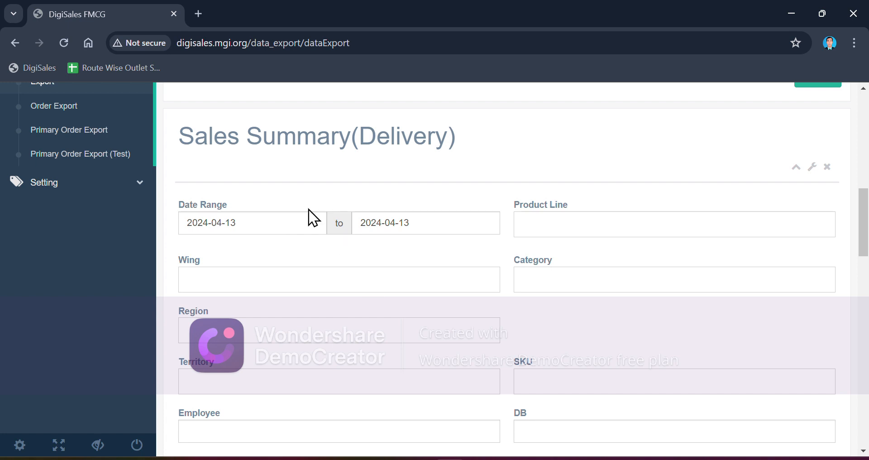
left_click(268, 222)
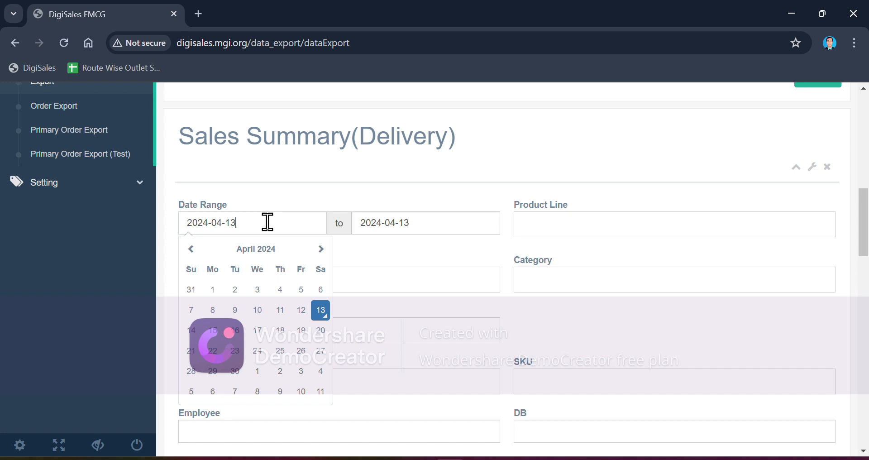
left_click(213, 292)
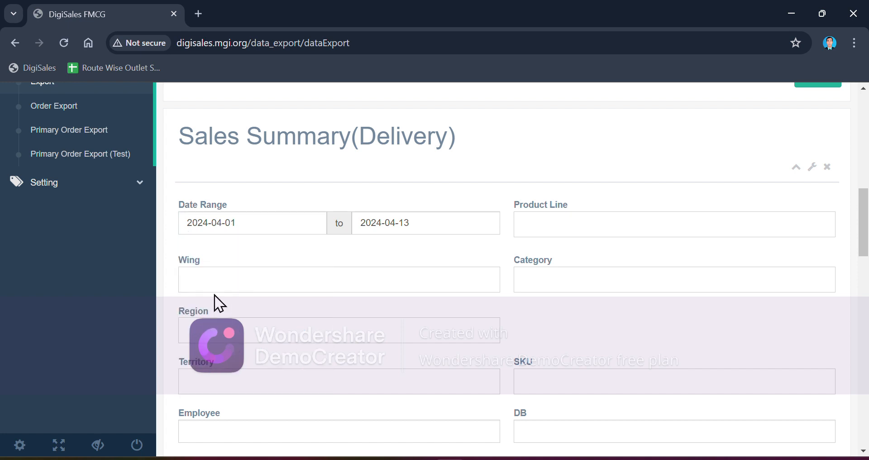
Filter the Sales Summary(Delivery) export by the Barishal_W(A) wing and submit it.
scroll(388, 311, "down", 2)
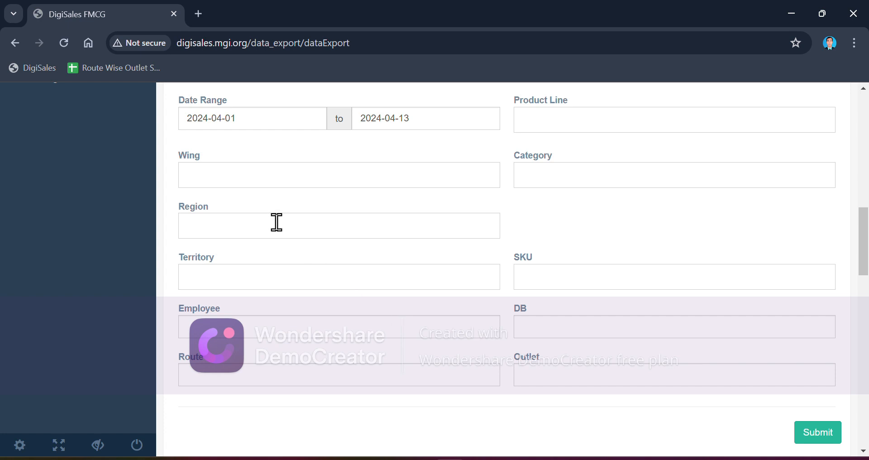
left_click(259, 172)
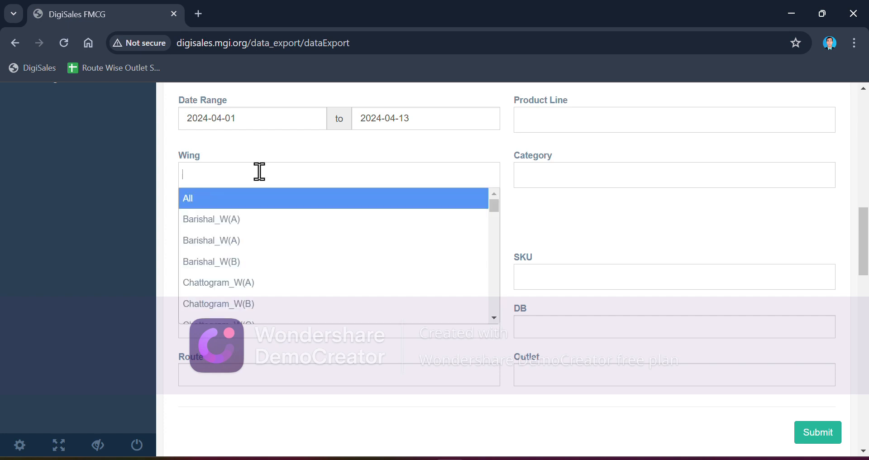
left_click(231, 219)
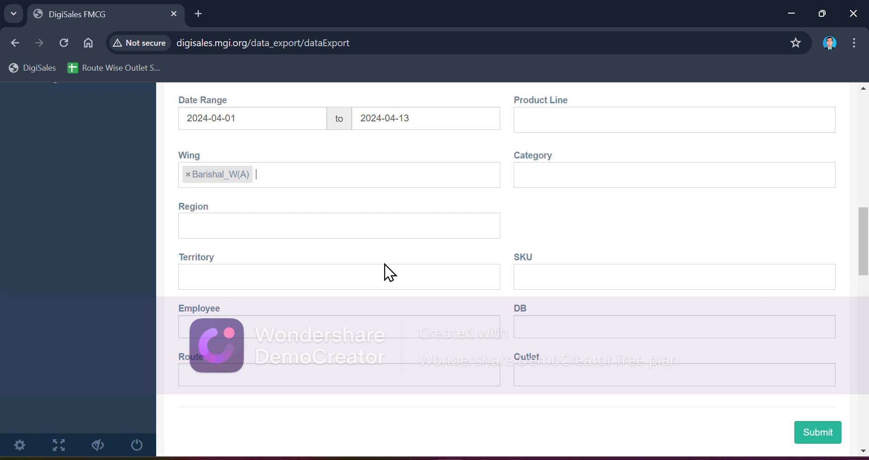
left_click(818, 432)
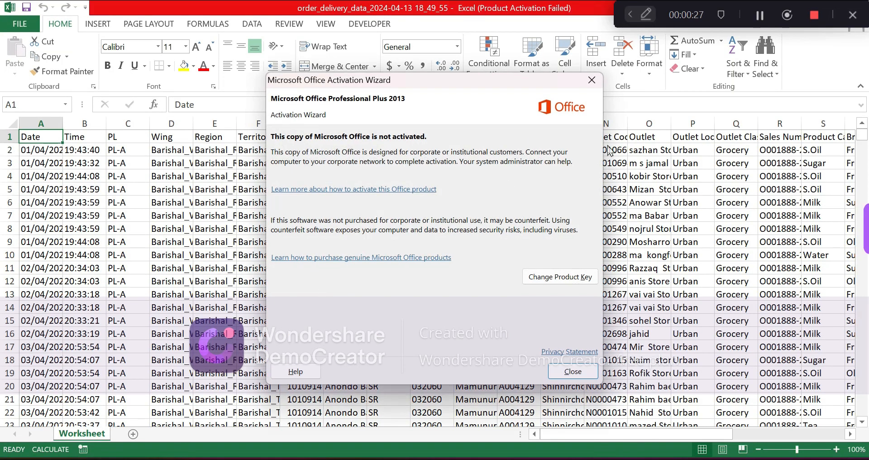
In Excel, dismiss the activation wizard and create a PivotTable from the exported data on a new worksheet, adding the data to the Data Model.
left_click(591, 80)
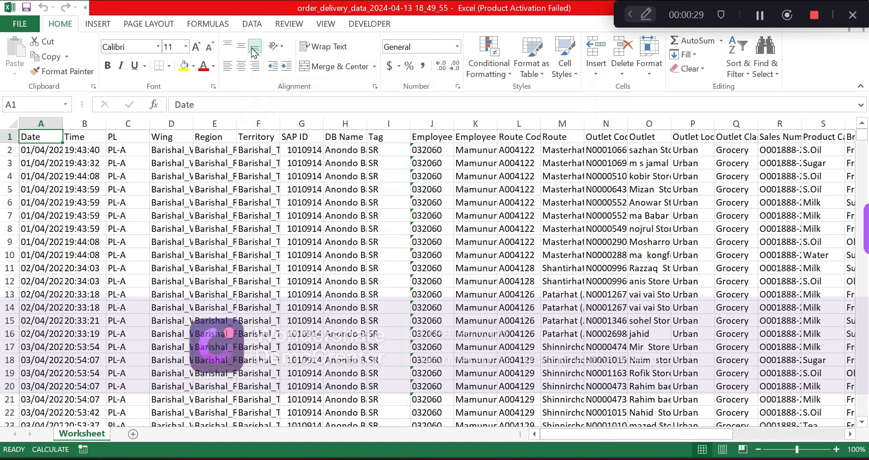
left_click(98, 24)
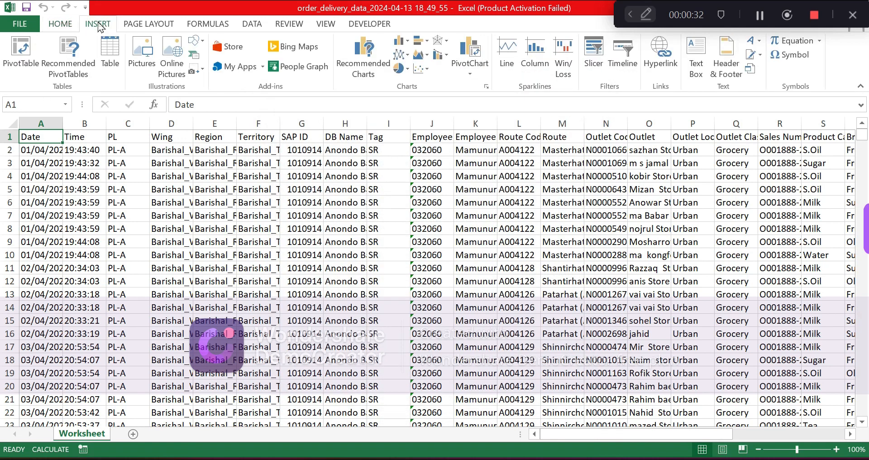
left_click(18, 59)
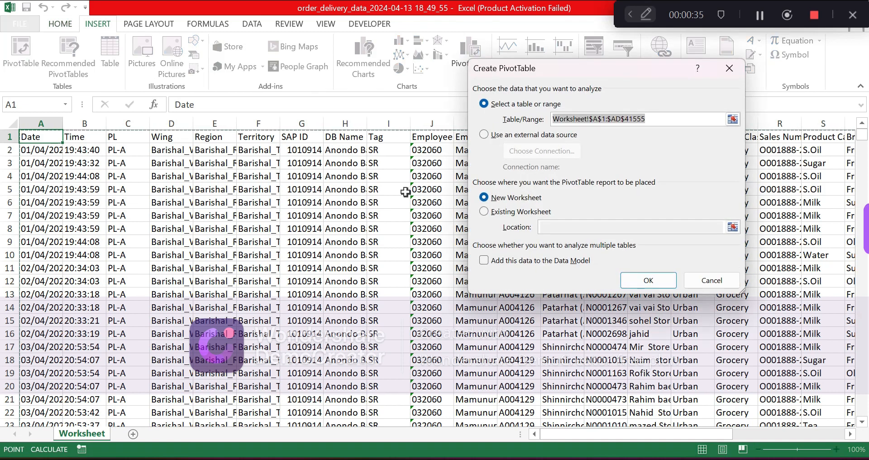
left_click(528, 264)
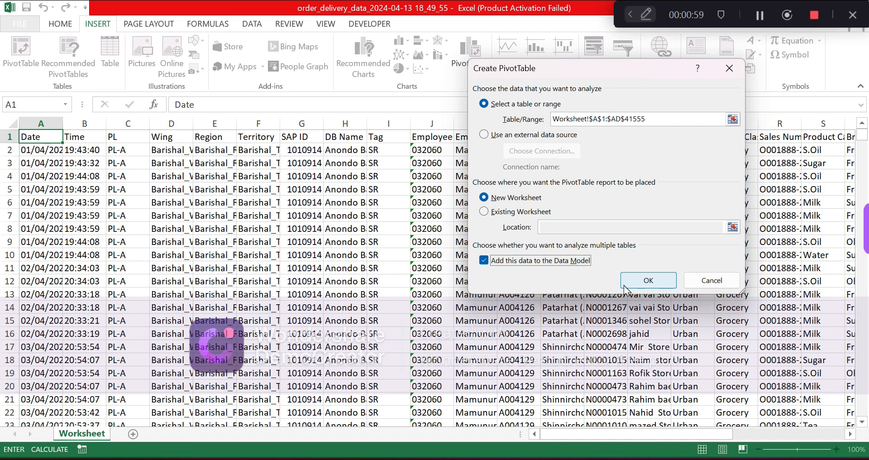
left_click(640, 282)
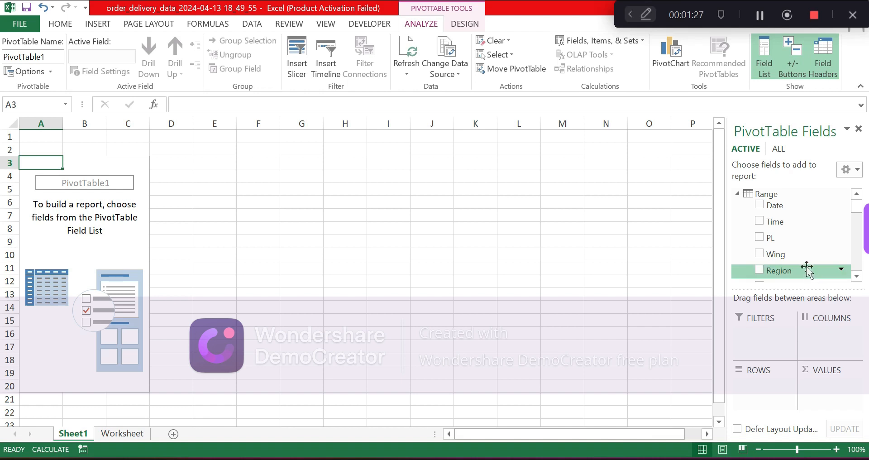
Add Region, Territory, Employee Code and Employee Name as row fields of the PivotTable.
left_click(762, 273)
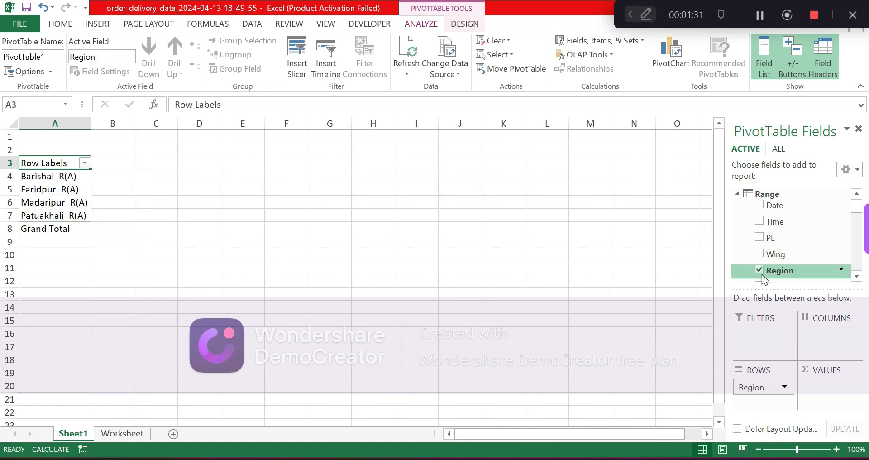
scroll(762, 276, "down", 2)
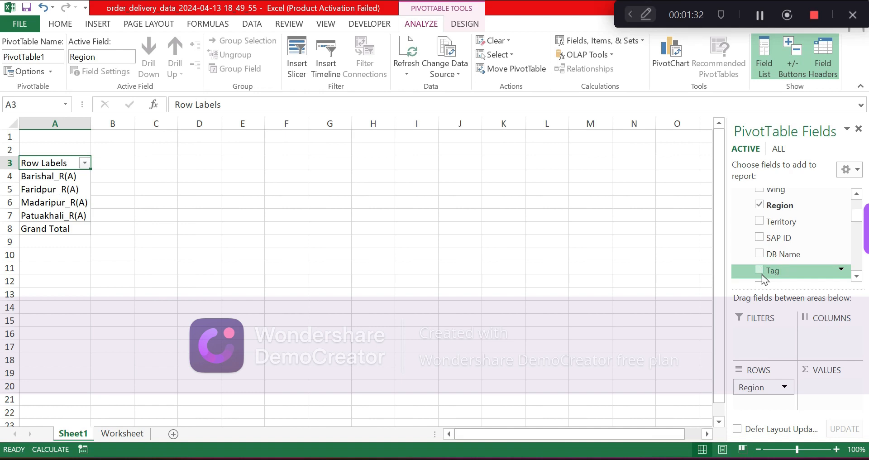
left_click(761, 222)
scroll(772, 242, "down", 2)
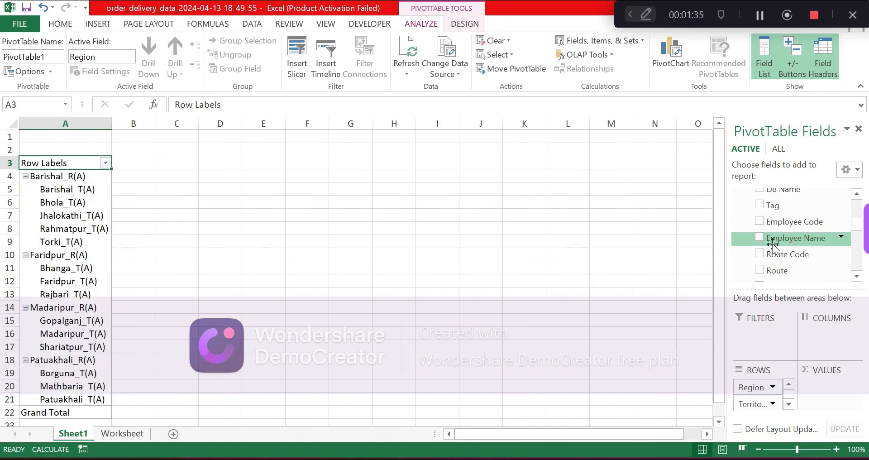
left_click(760, 221)
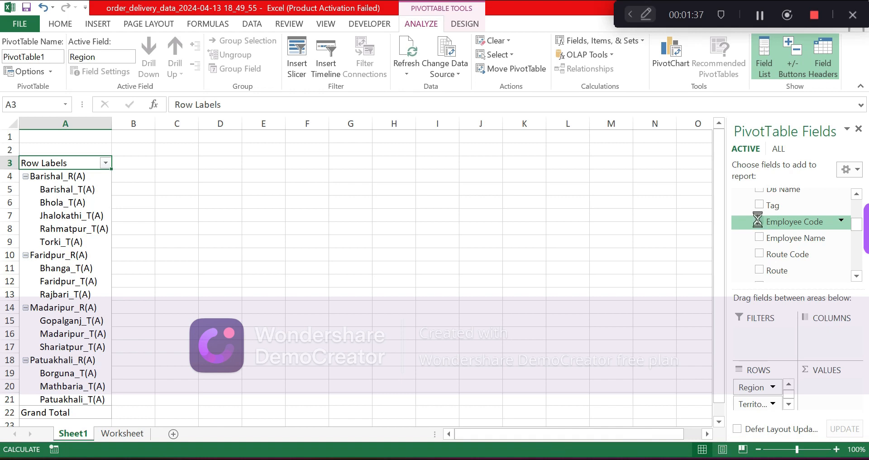
left_click(760, 238)
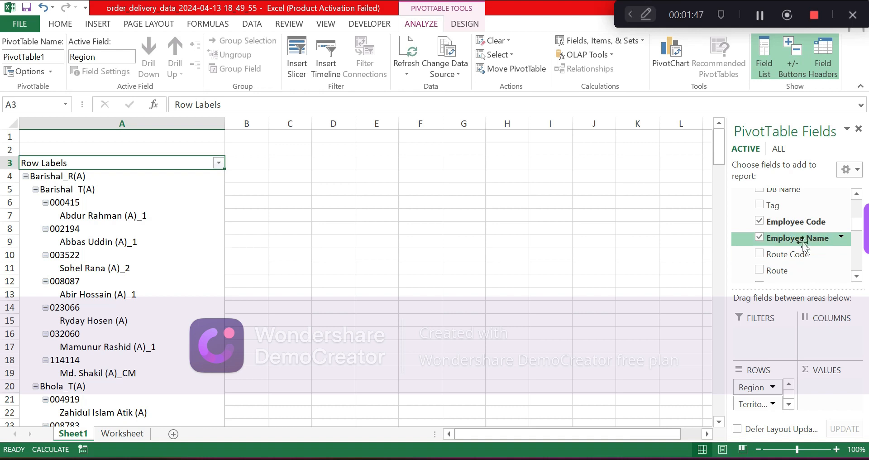
Turn off the PivotTable's expand/collapse buttons and enable the Classic PivotTable layout.
left_click(21, 71)
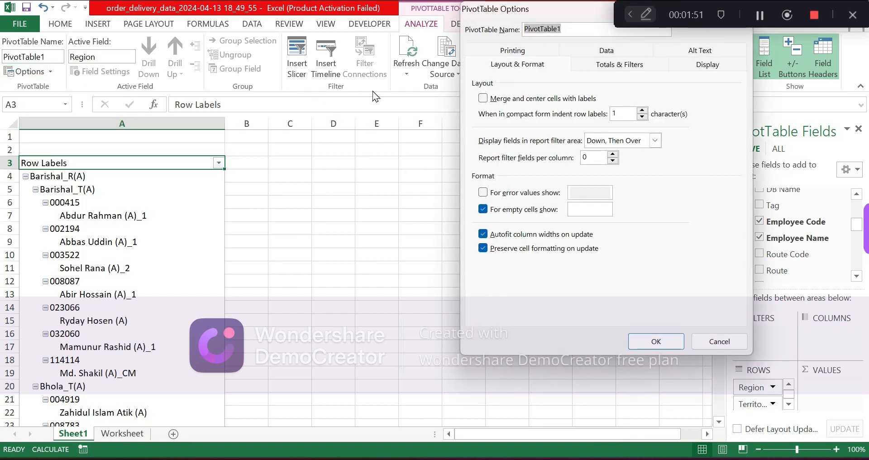
left_click(702, 68)
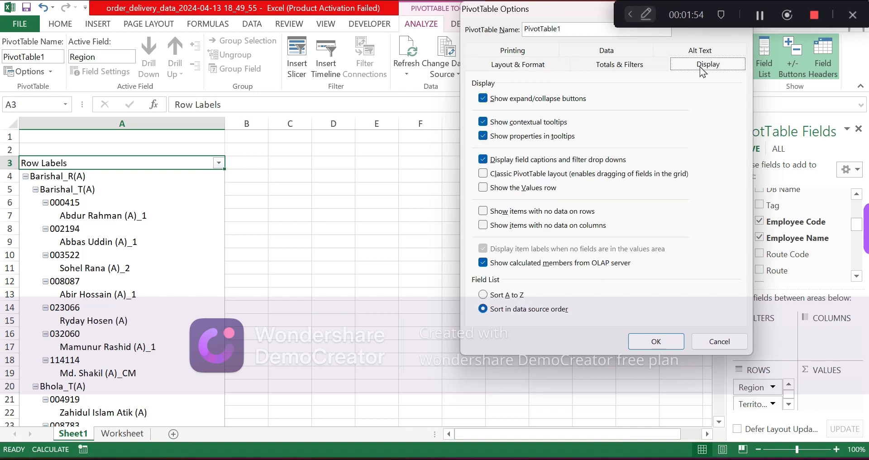
left_click(501, 100)
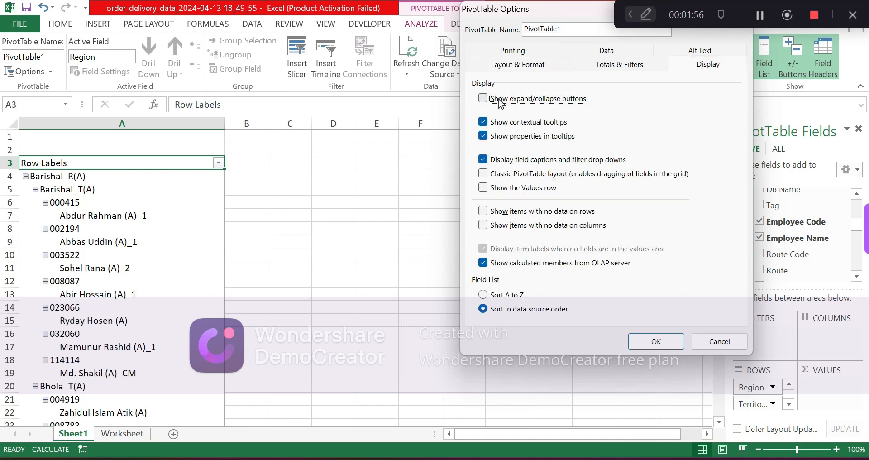
left_click(483, 176)
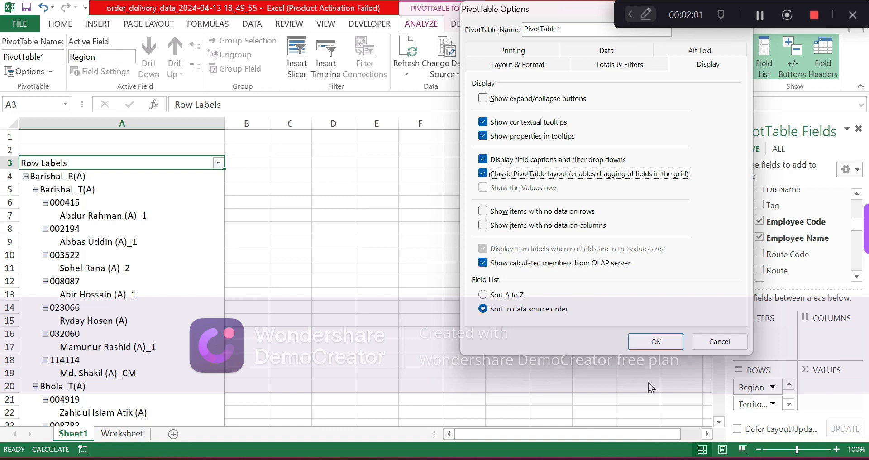
left_click(657, 343)
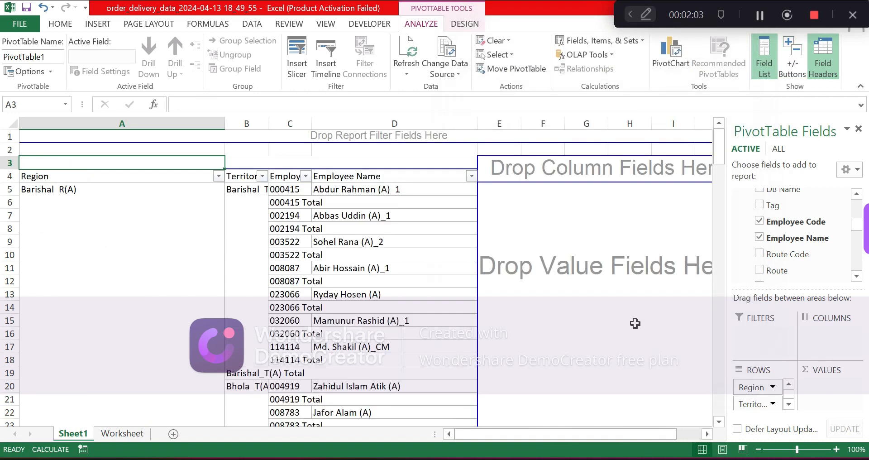
Set the subtotals of the Employee Code field to None.
left_click(287, 202)
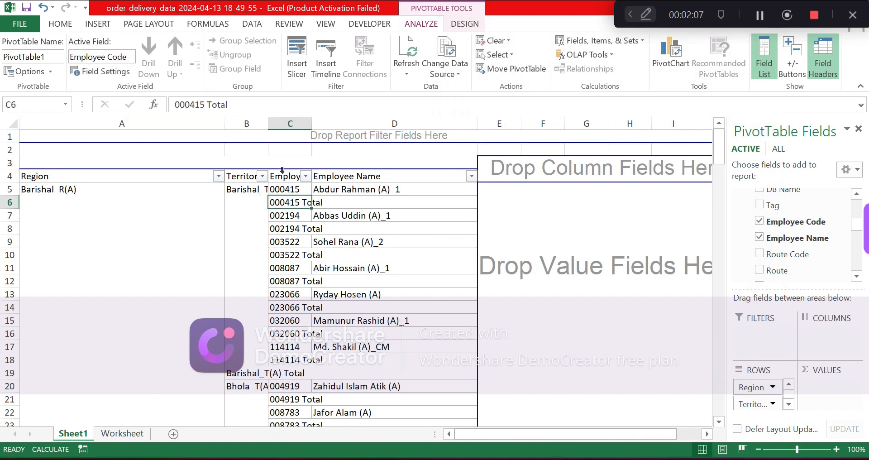
left_click(114, 72)
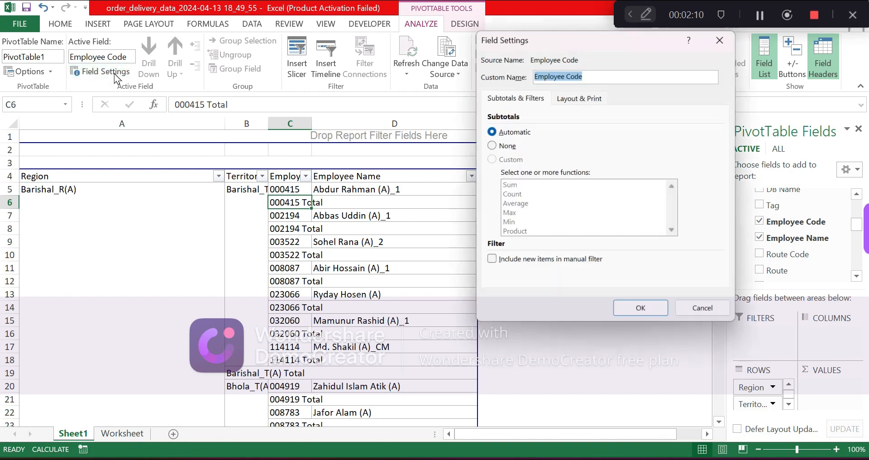
left_click(503, 146)
key("Return")
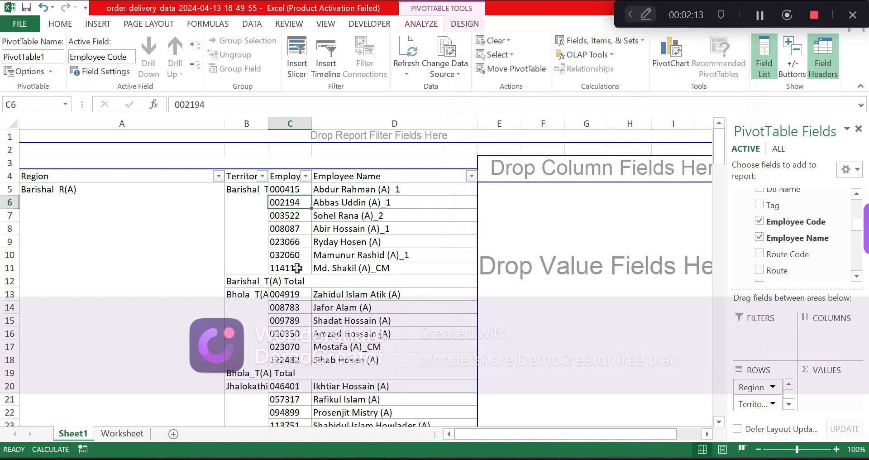
Autofit the width of all columns on the PivotTable sheet and return to a cell inside the PivotTable.
left_click(13, 122)
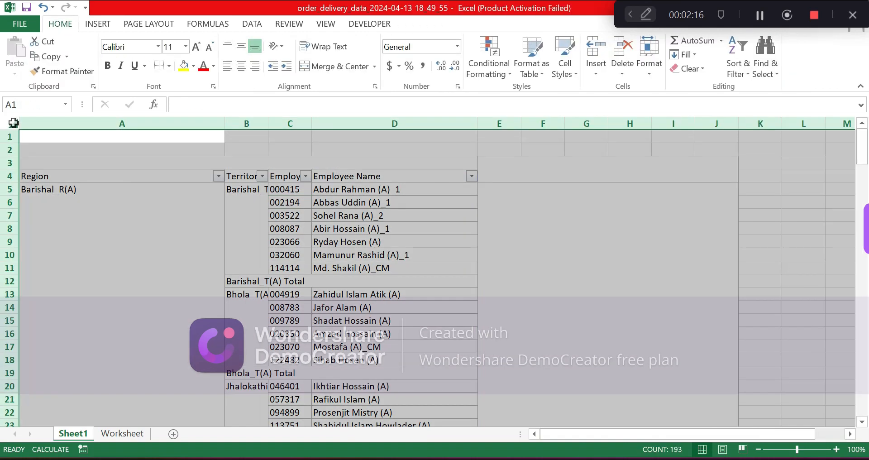
double_click(225, 123)
left_click(271, 221)
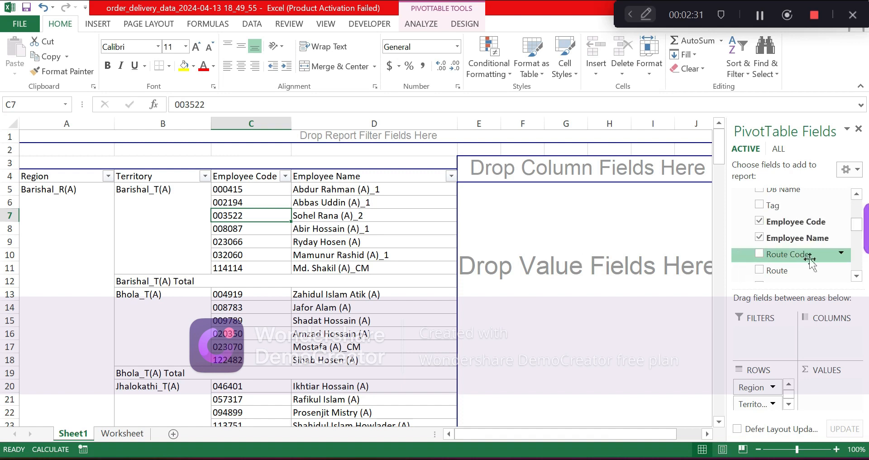
Add Sales Number/Memo No. as the PivotTable's value field and Product Category as its column field.
scroll(795, 257, "down", 2)
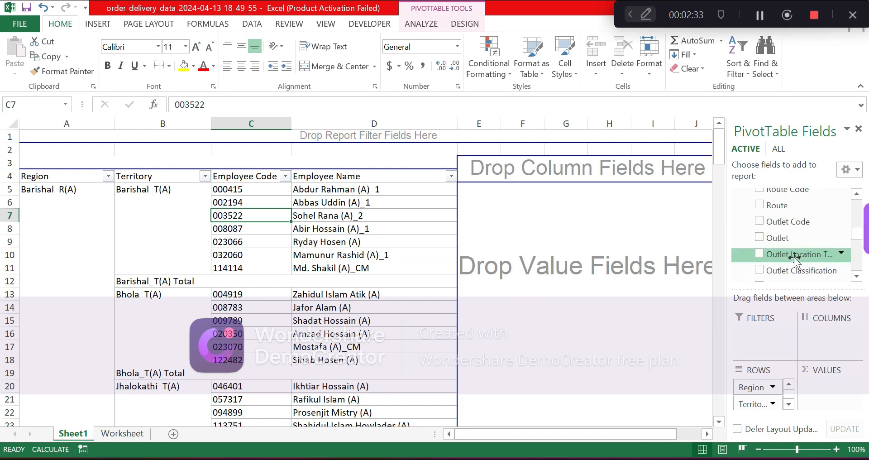
scroll(796, 258, "down", 1)
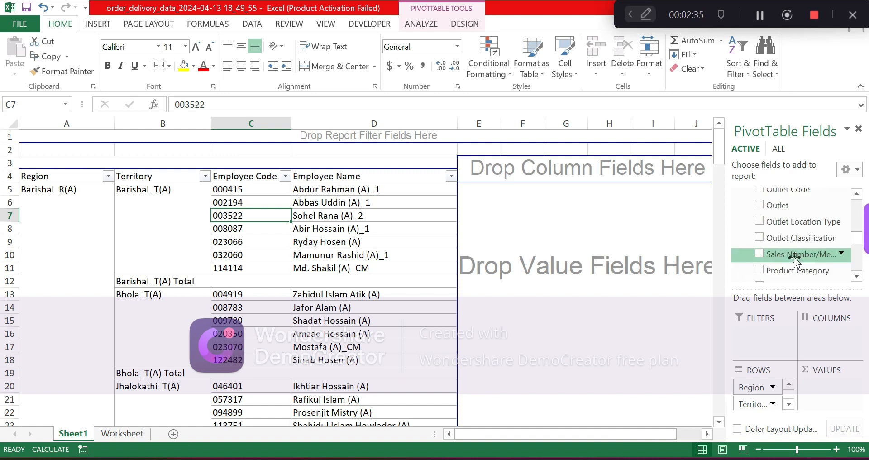
left_click_drag(788, 256, 841, 403)
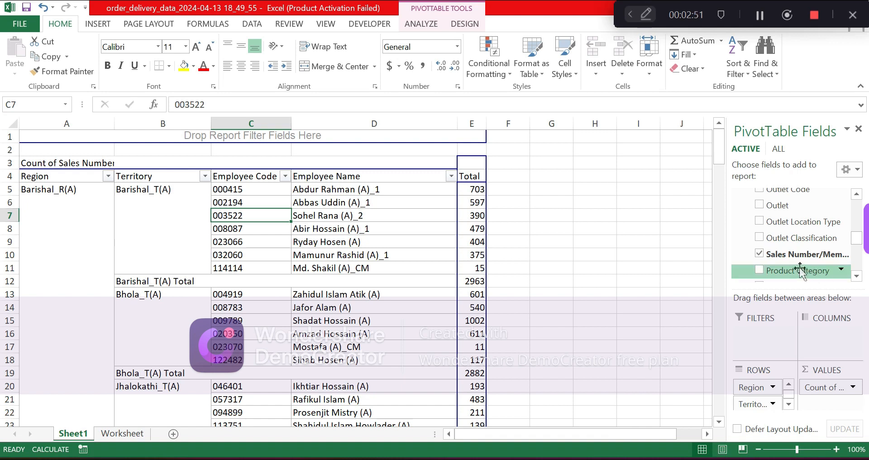
left_click_drag(800, 270, 829, 336)
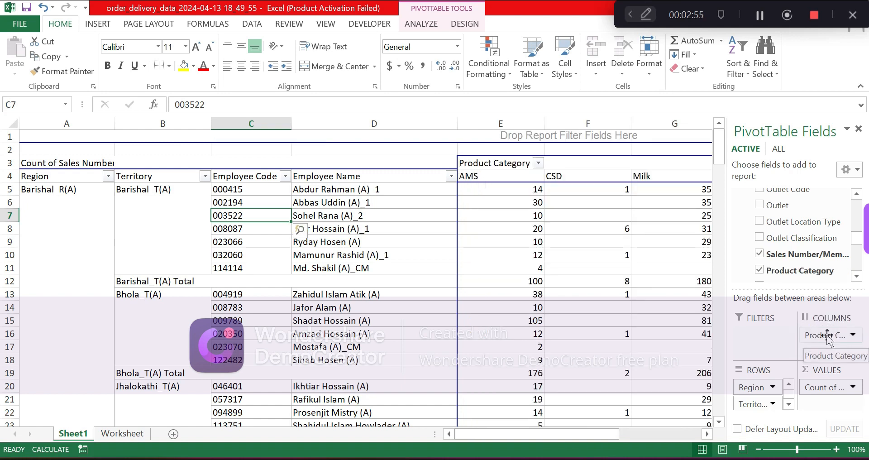
Summarize the Sales Number/Memo No. value field by Distinct Count and check the Milk and S.Oil figures in the first employee's row.
left_click(825, 391)
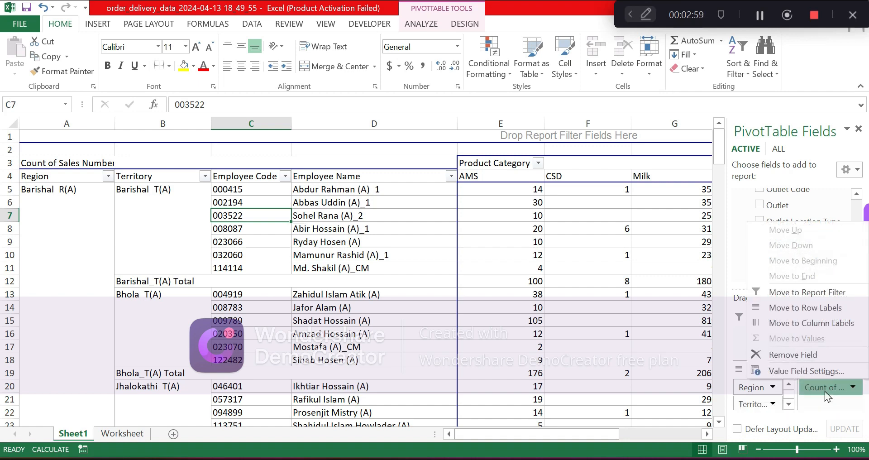
left_click(808, 371)
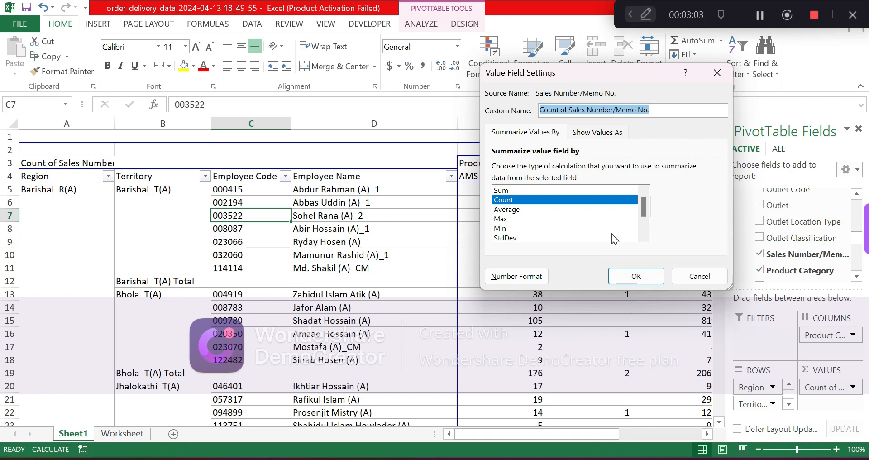
left_click_drag(646, 209, 644, 235)
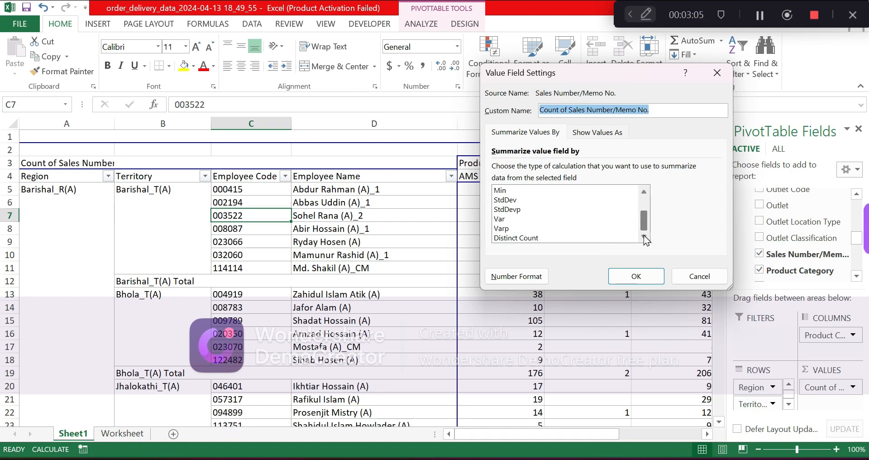
left_click(510, 238)
key("Return")
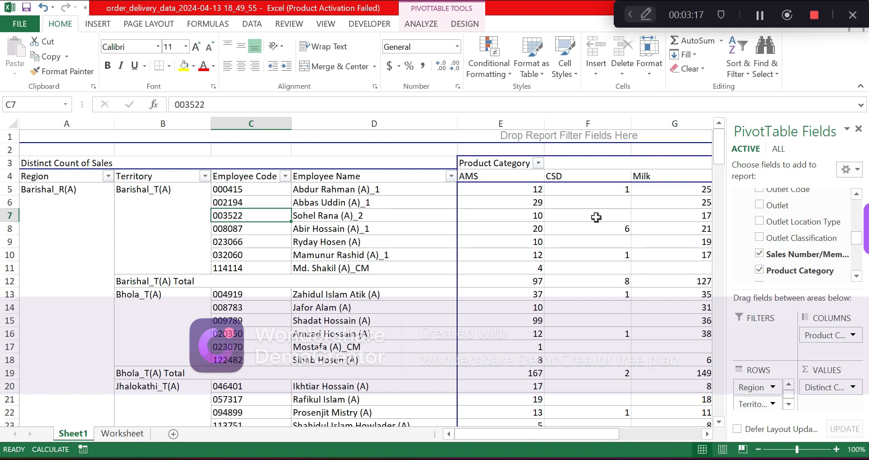
left_click(684, 189)
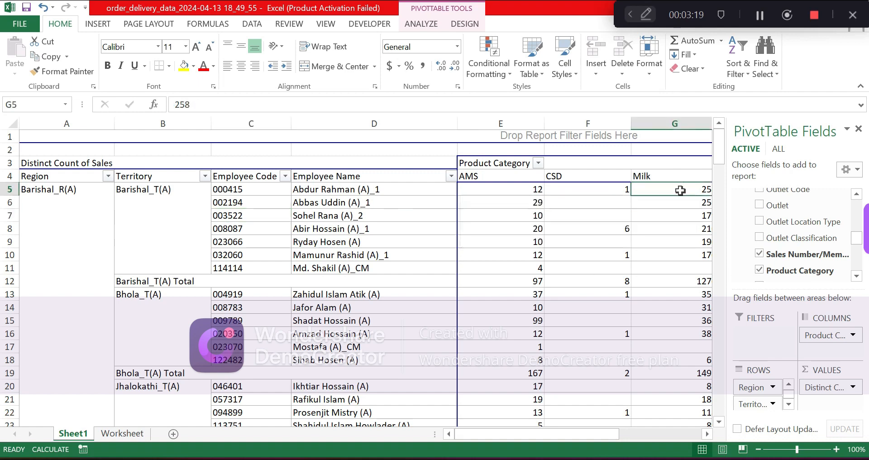
key("Right")
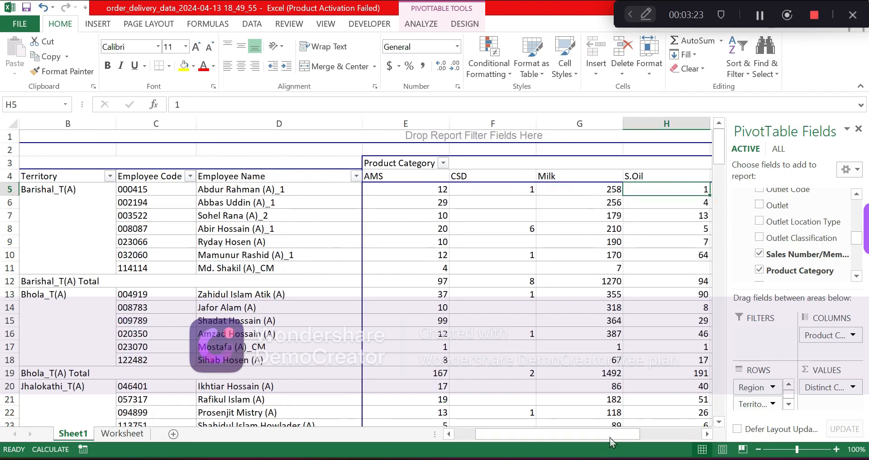
left_click_drag(579, 438, 460, 433)
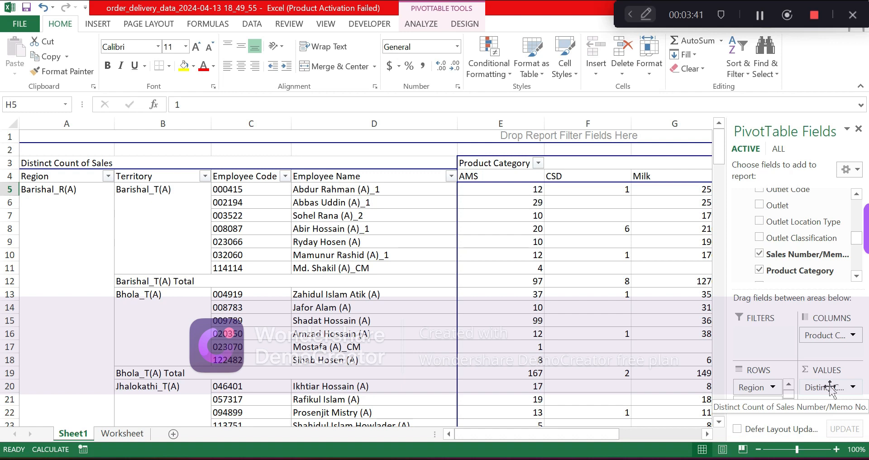
Replace Sales Number/Memo No. with Outlet Code as the PivotTable's value field.
left_click(855, 389)
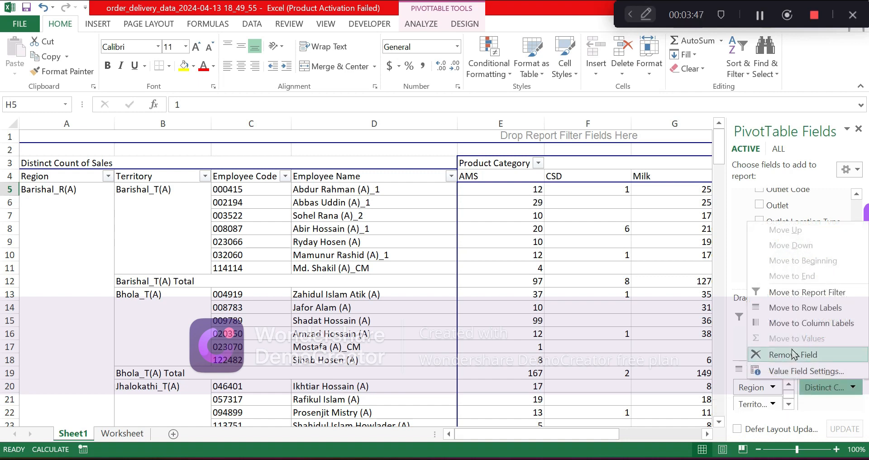
left_click(793, 354)
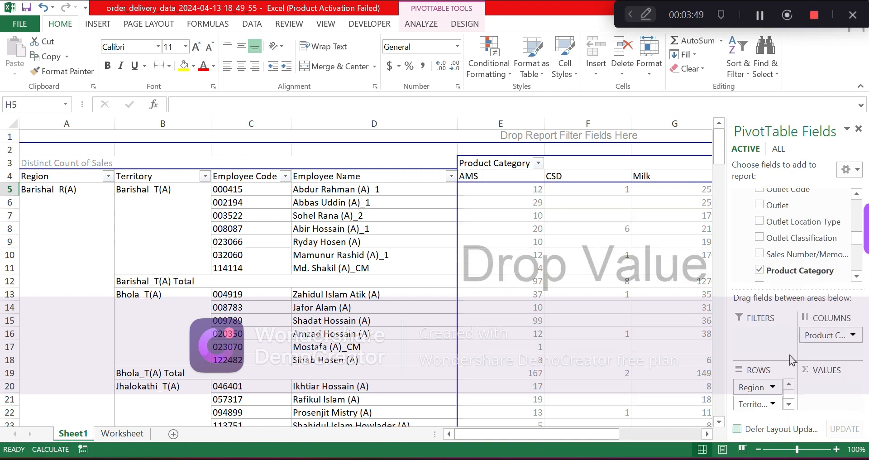
left_click_drag(799, 190, 831, 387)
Set the Outlet Code value field to be summarized by Distinct Count.
left_click(828, 386)
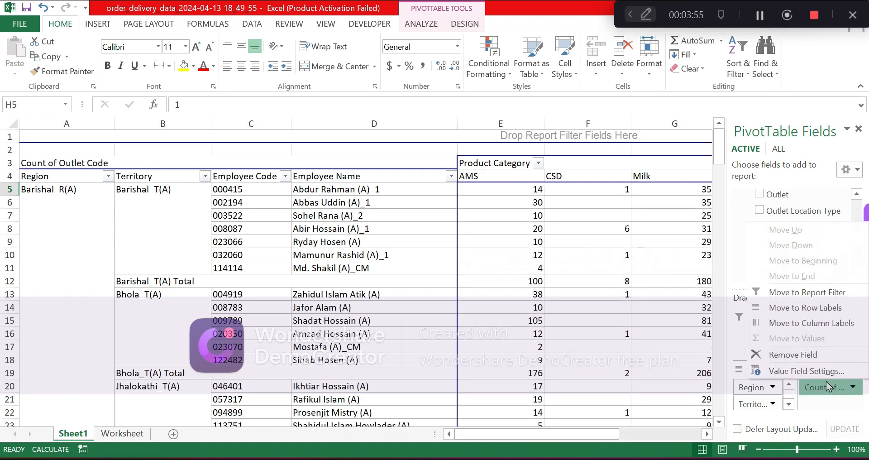
left_click(813, 373)
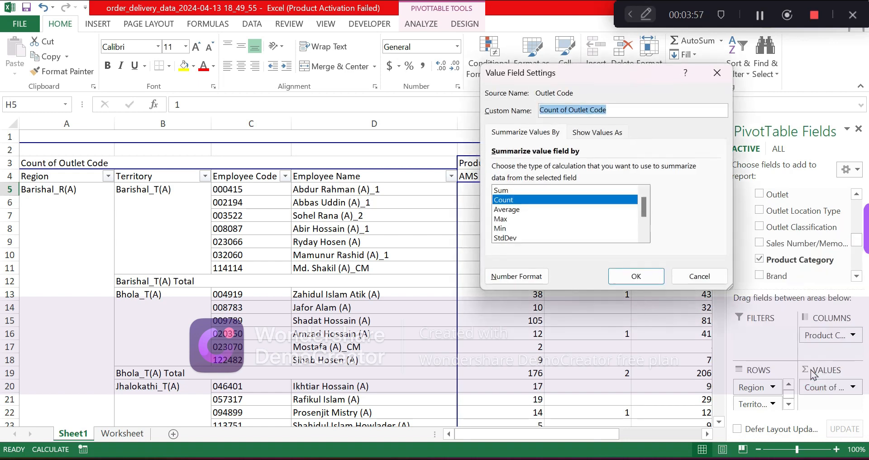
scroll(516, 235, "down", 1)
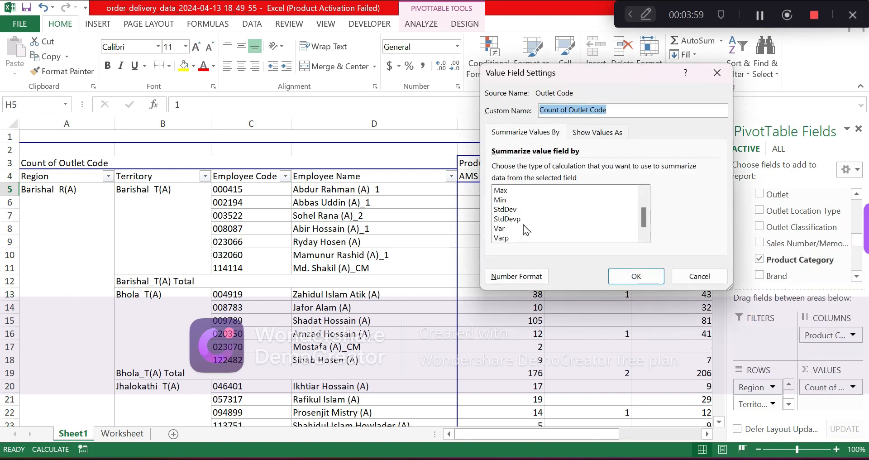
scroll(524, 225, "down", 1)
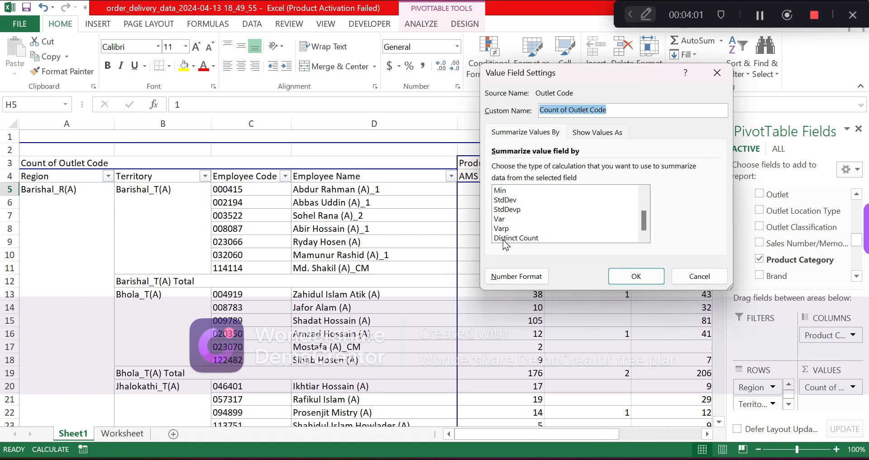
double_click(506, 239)
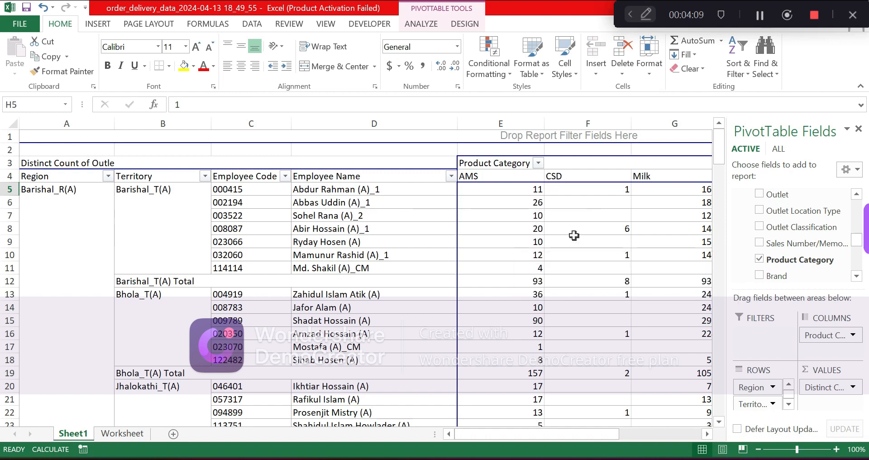
Examine the distinct outlet counts across the product categories from AMS to Tea in the first employee's row, returning to the Region column.
left_click(521, 190)
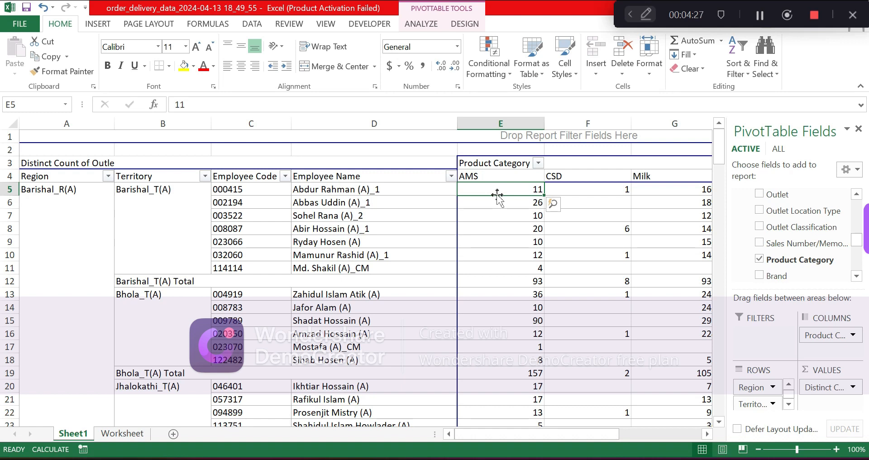
key("Right")
key("Right")
scroll(497, 195, "right", 1)
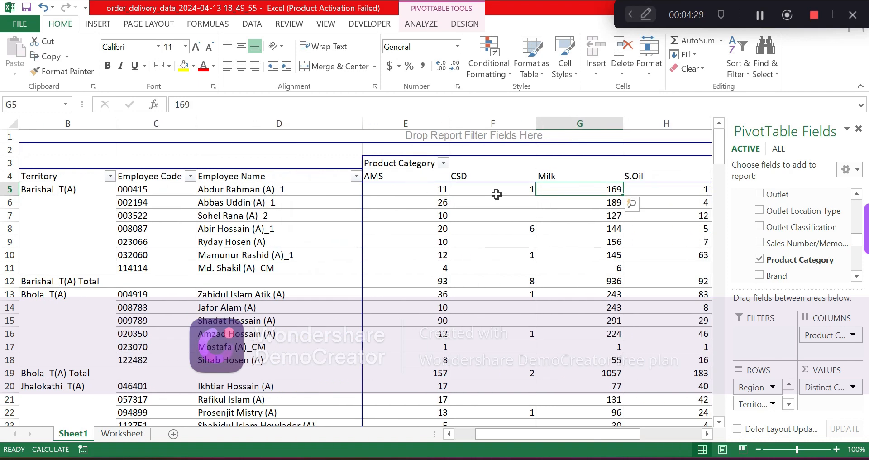
mouse_move(497, 195)
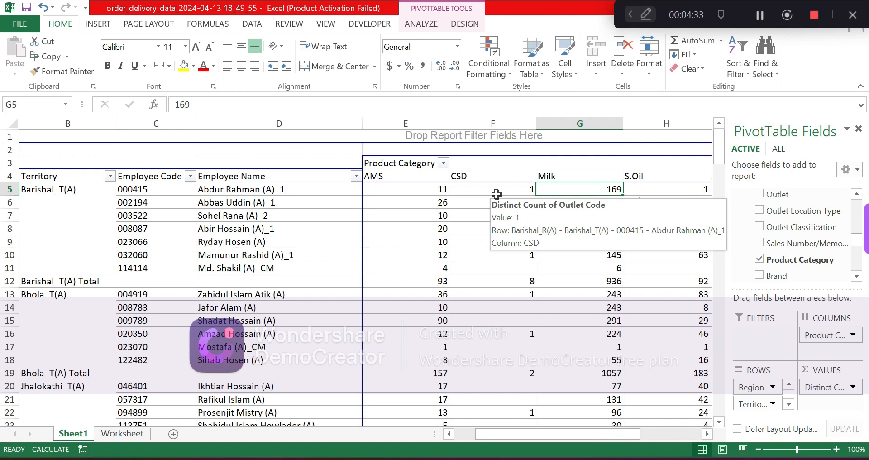
key("Right")
key("Right")
key("Right")
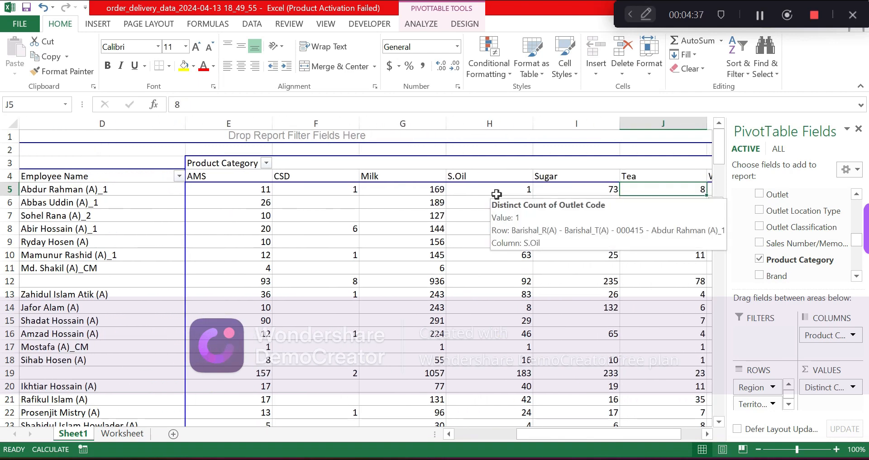
key("Left")
key("Left")
key("Left")
key("Left")
key("Left")
key("Left")
key("Left")
key("Left")
key("Left")
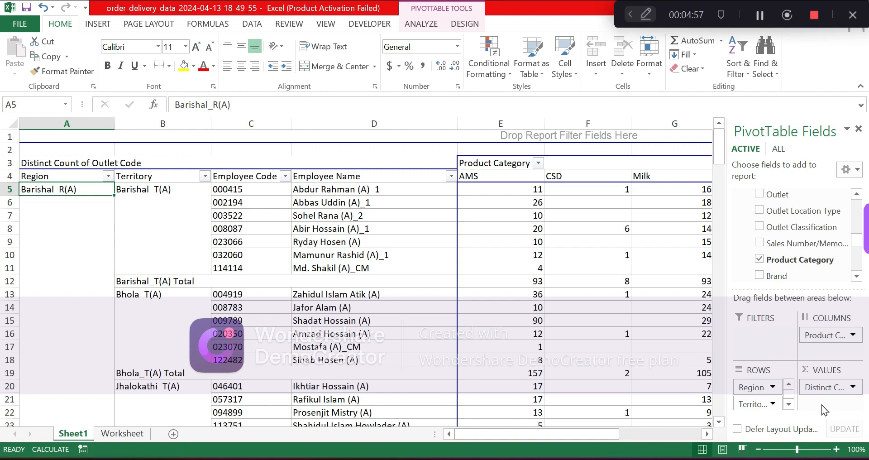
scroll(525, 292, "right", 3)
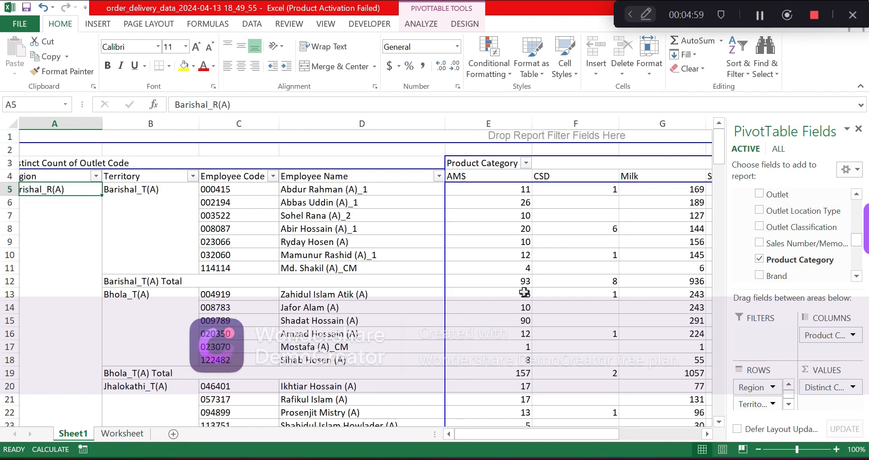
scroll(525, 292, "left", 3)
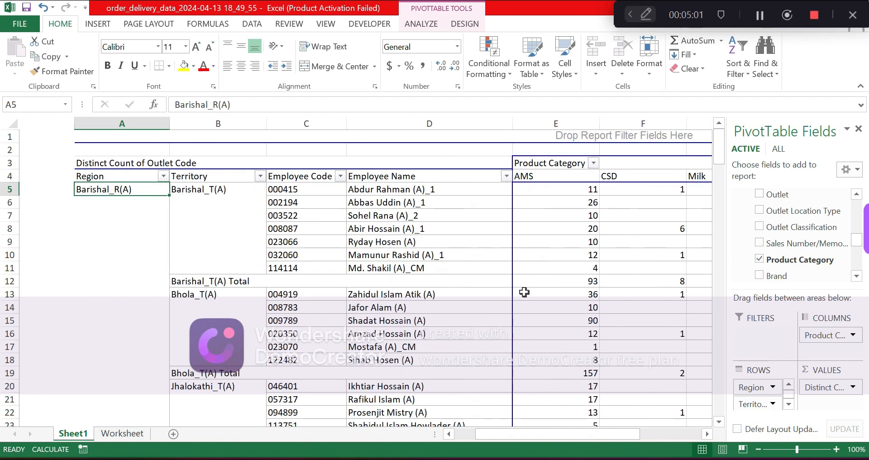